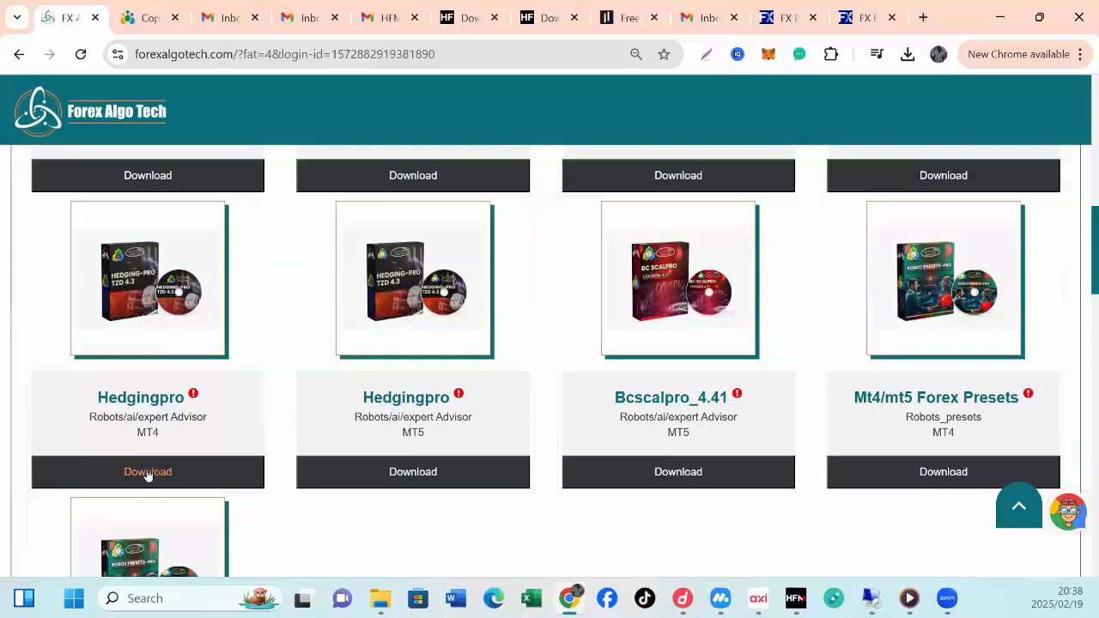
Download the Hedgingpro expert advisor for MT4 and the Mt4/mt5 Forex Presets package
left_click(148, 473)
scroll(614, 441, "down", 2)
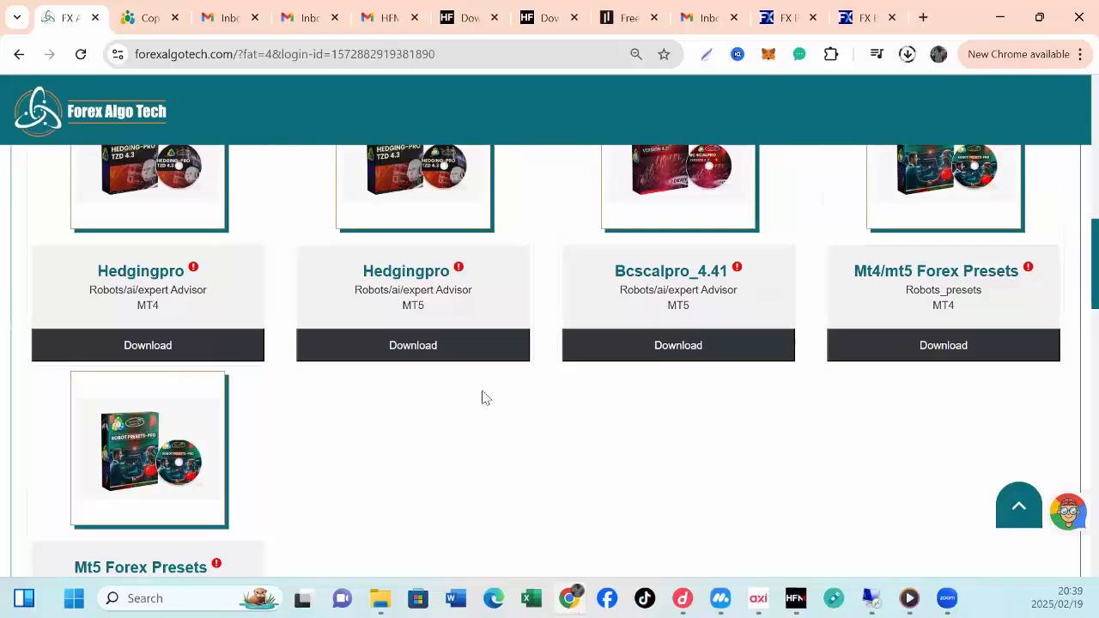
scroll(415, 461, "down", 2)
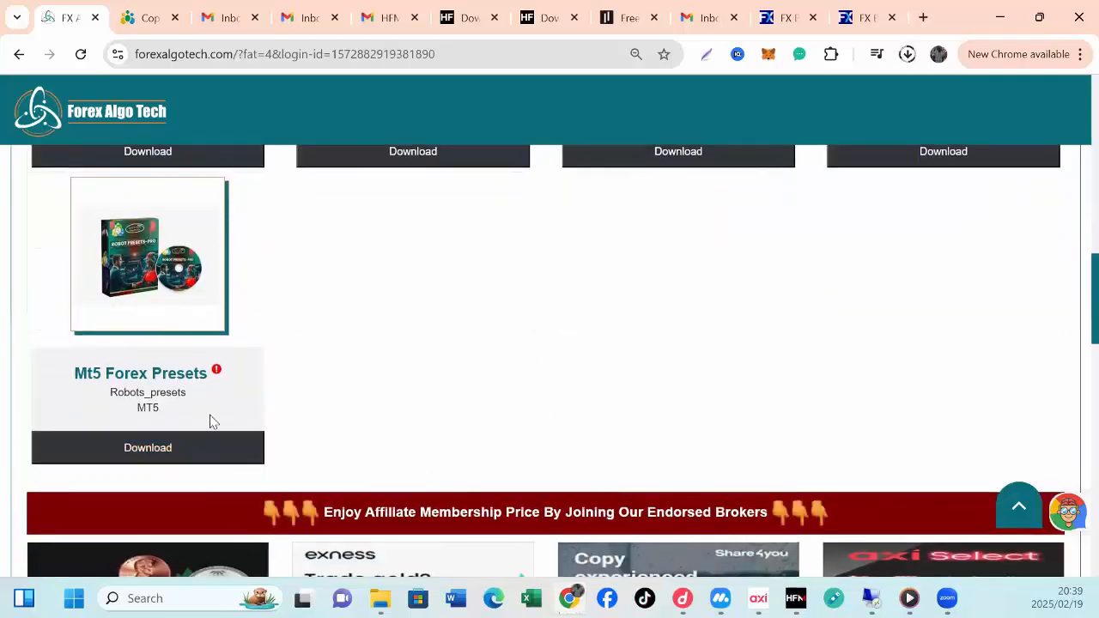
scroll(338, 452, "up", 1)
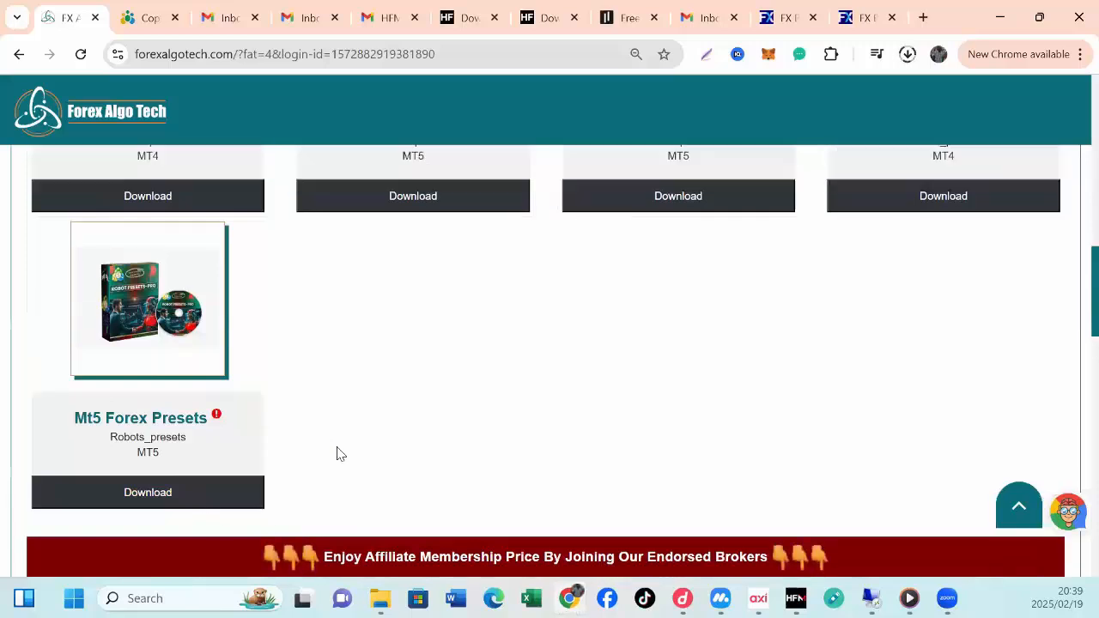
scroll(350, 448, "up", 1)
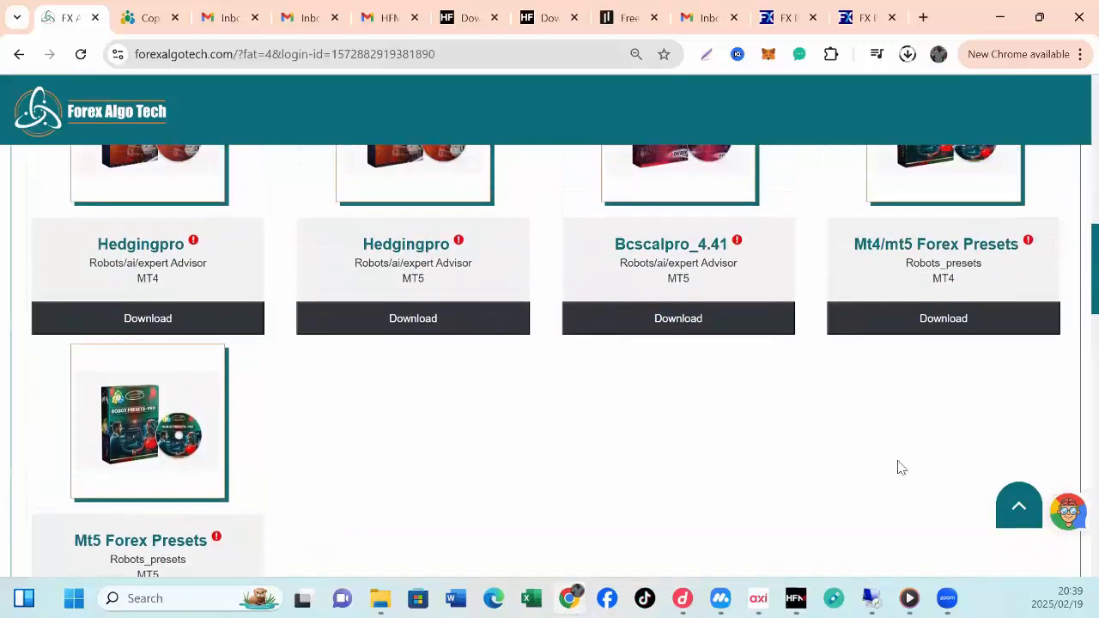
scroll(901, 442, "up", 2)
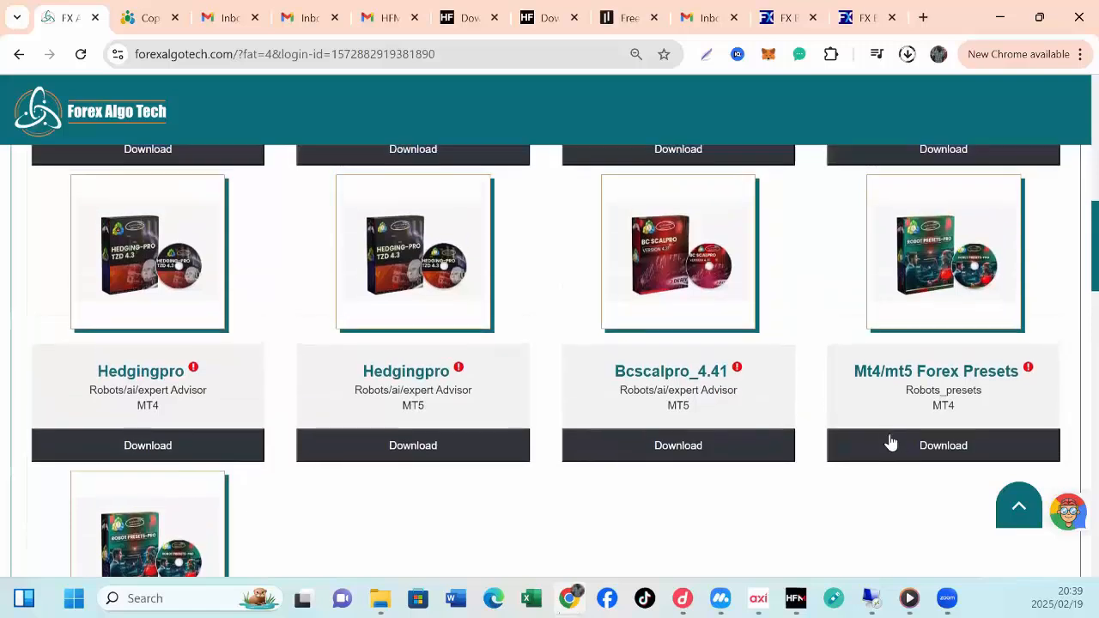
left_click(918, 456)
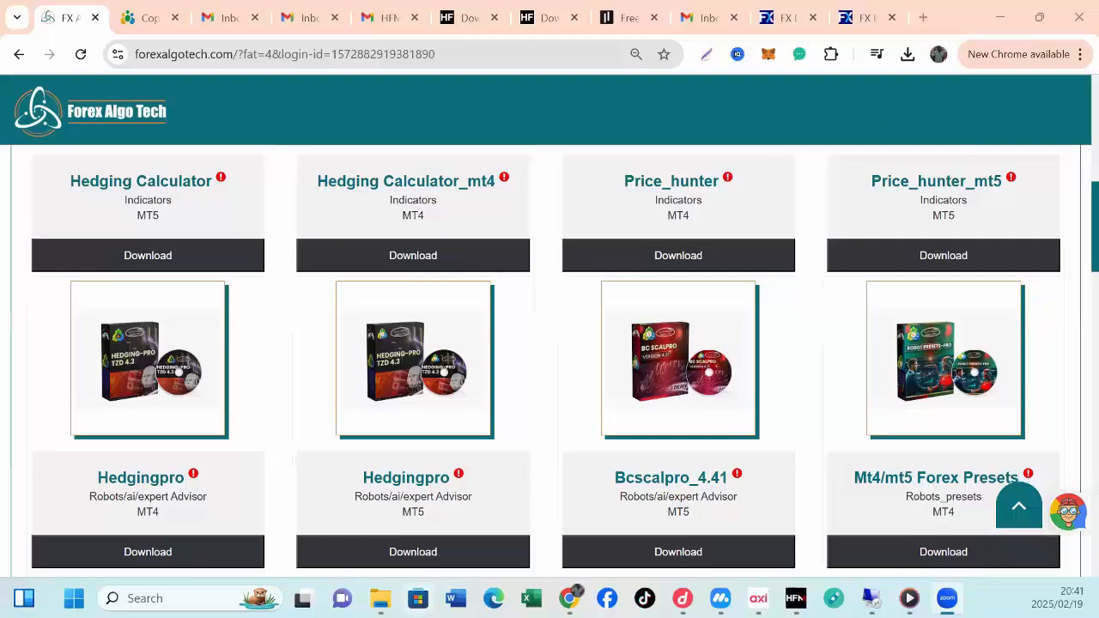
Delete the NX47981365 archive from the local Downloads folder
mouse_move(380, 599)
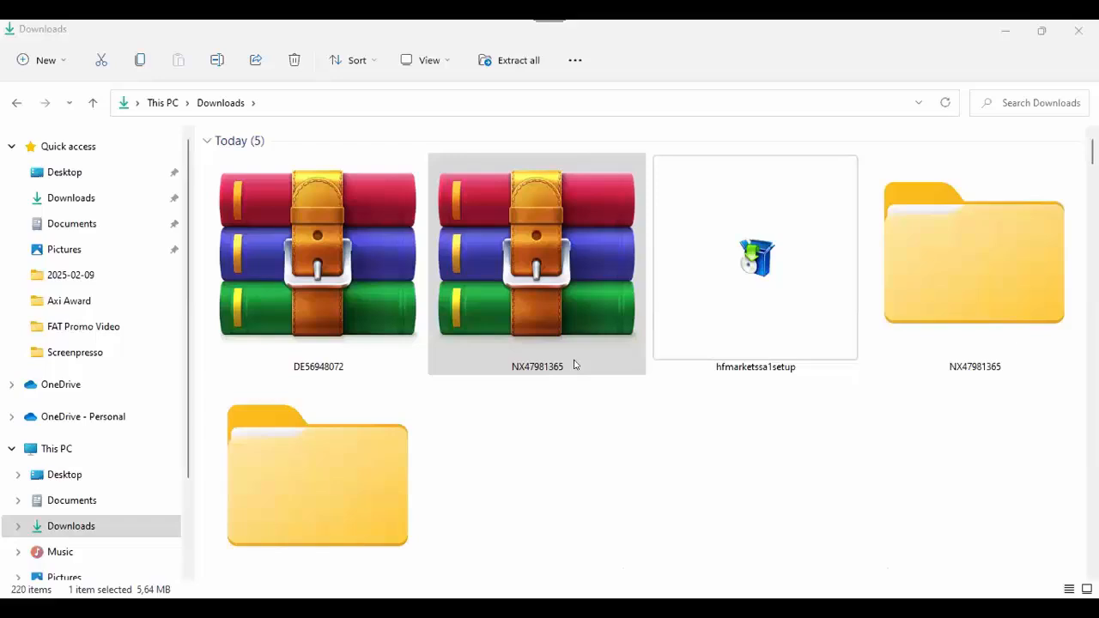
key("Delete")
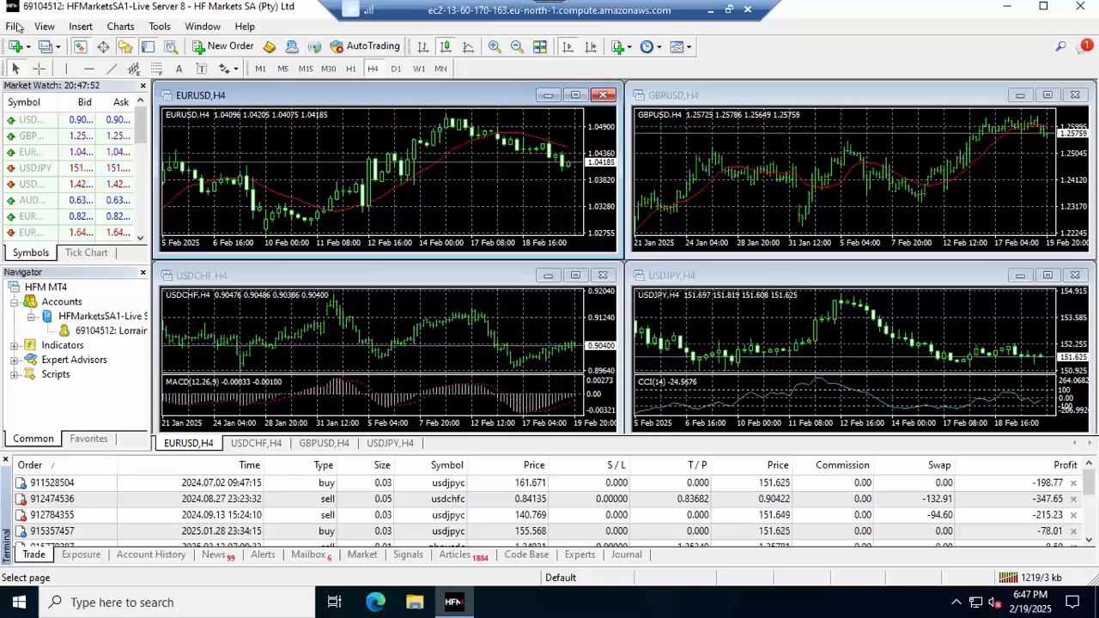
Open the MT4 terminal's data folder, go to MQL4 > Experts and delete all the sample files there
left_click(15, 27)
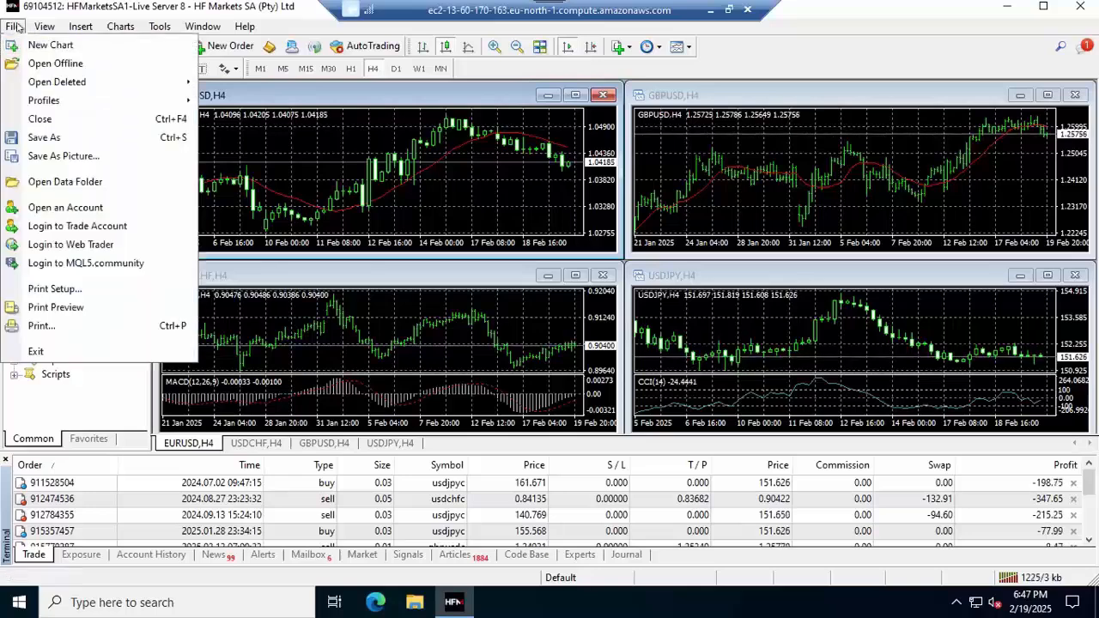
left_click(71, 178)
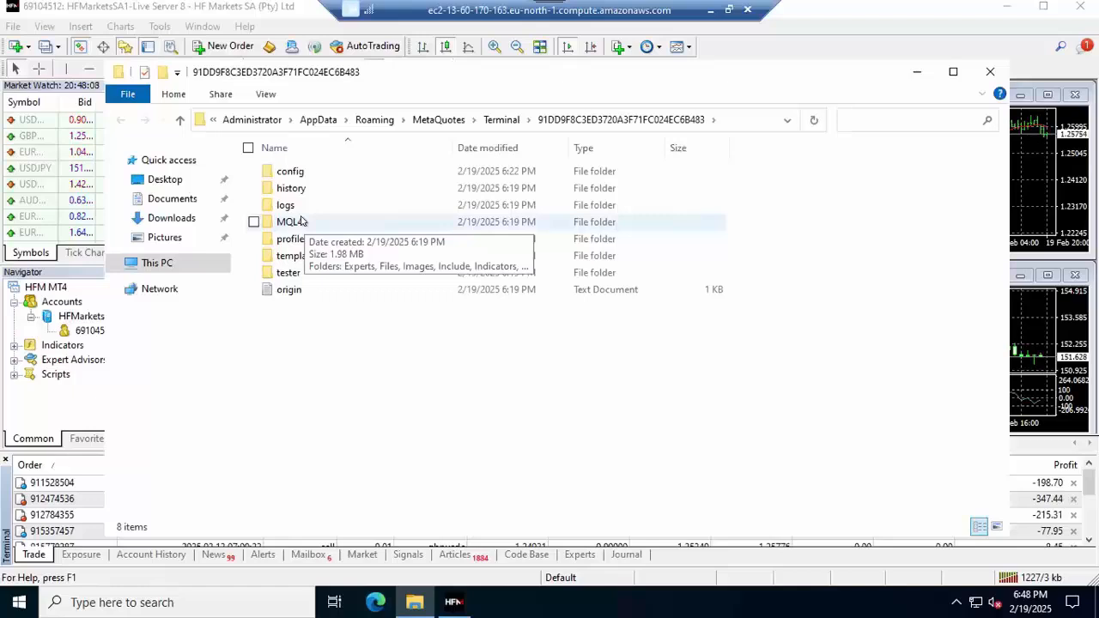
double_click(301, 221)
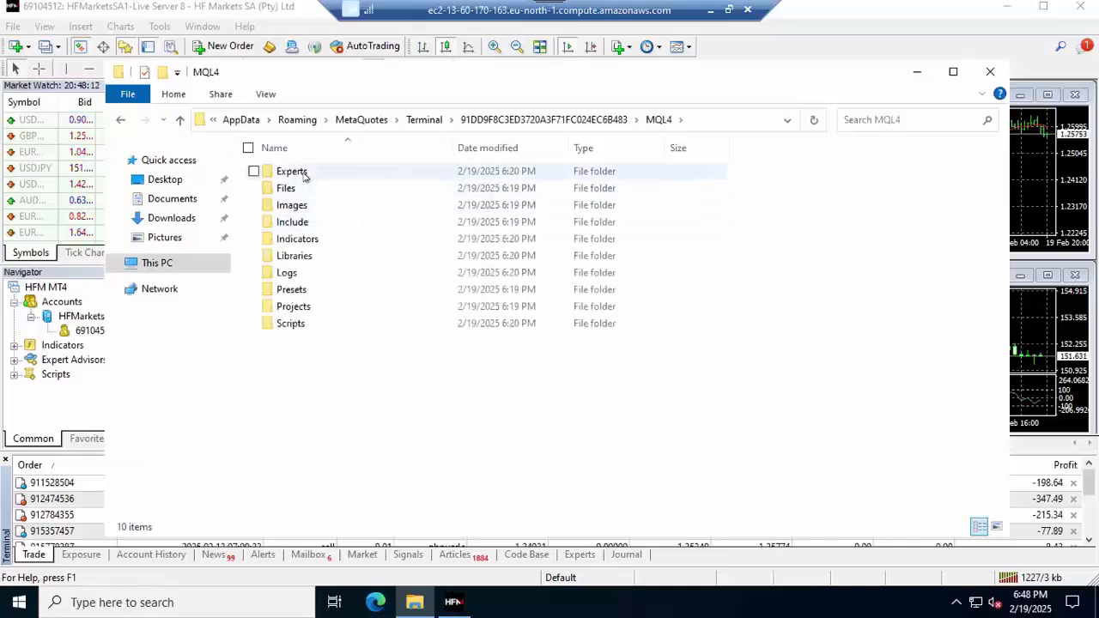
double_click(303, 176)
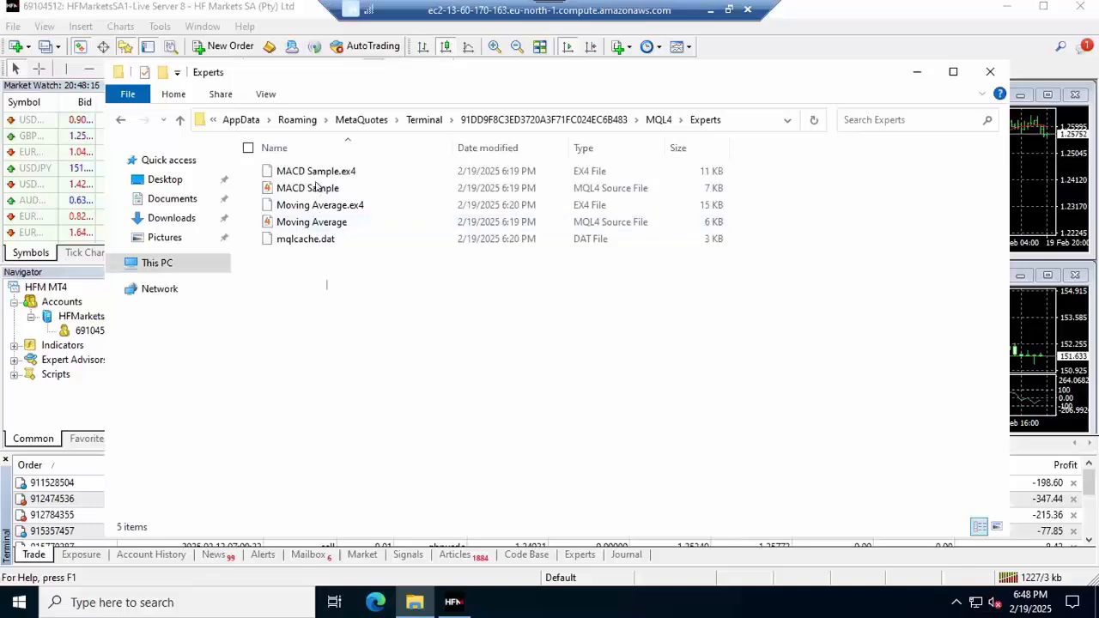
left_click_drag(324, 290, 316, 173)
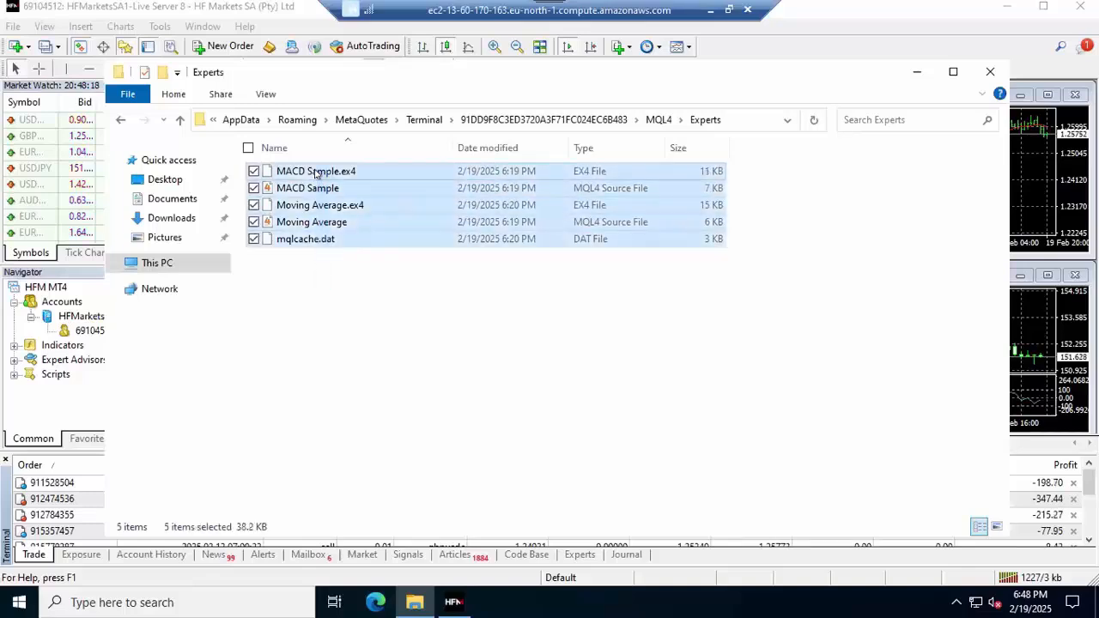
key("Delete")
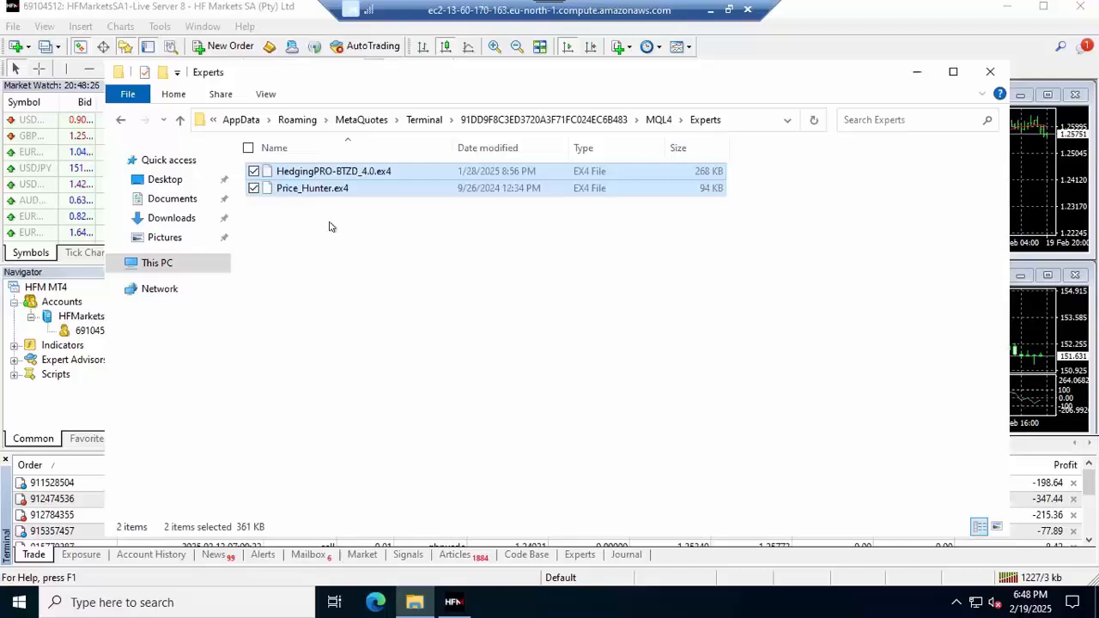
Move Price_Hunter.ex4 from the Experts folder to the MQL4 Indicators folder and close the file window
left_click(330, 223)
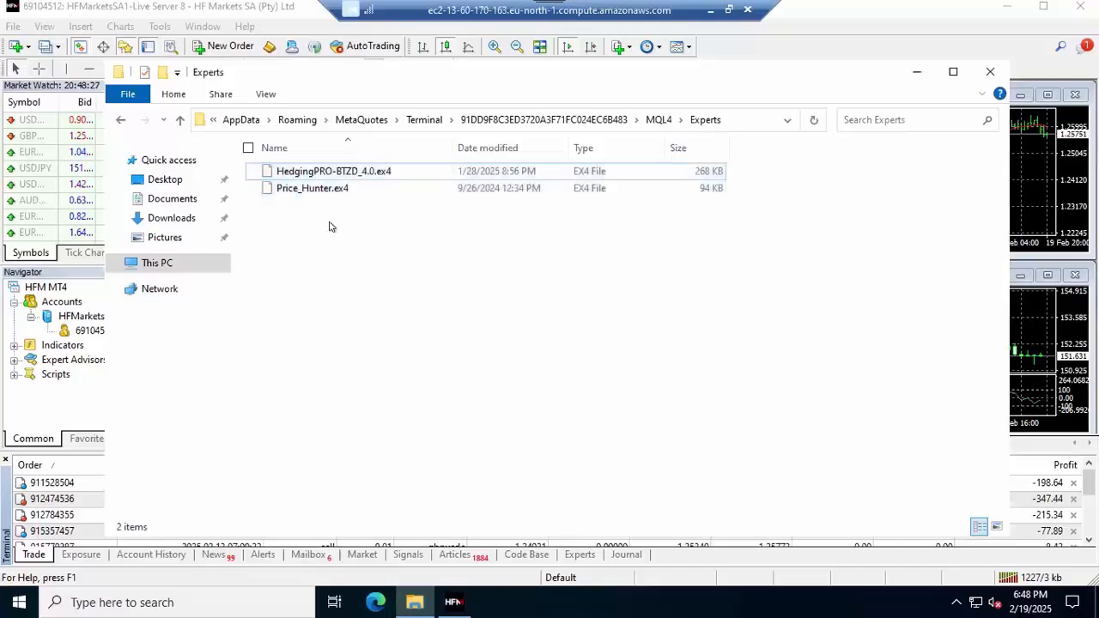
left_click(289, 189)
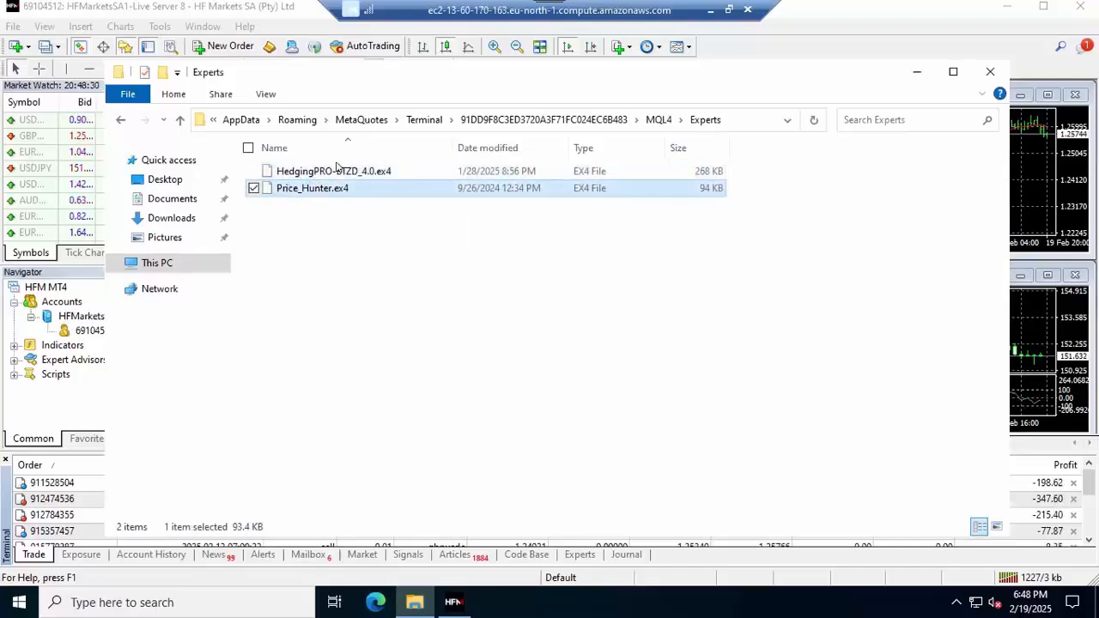
right_click(306, 189)
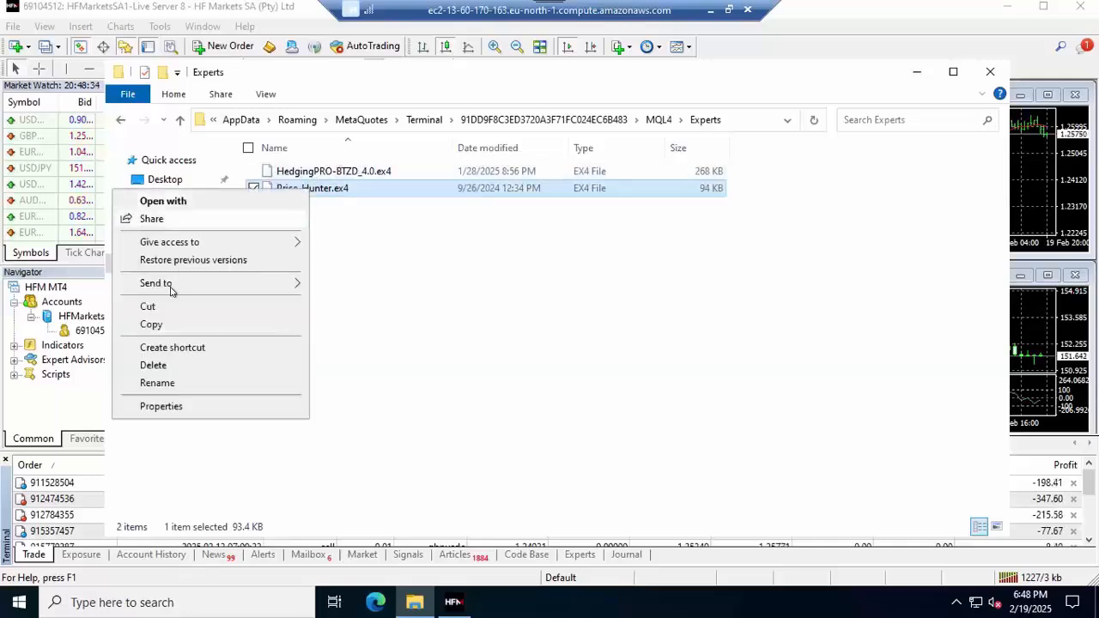
left_click(154, 307)
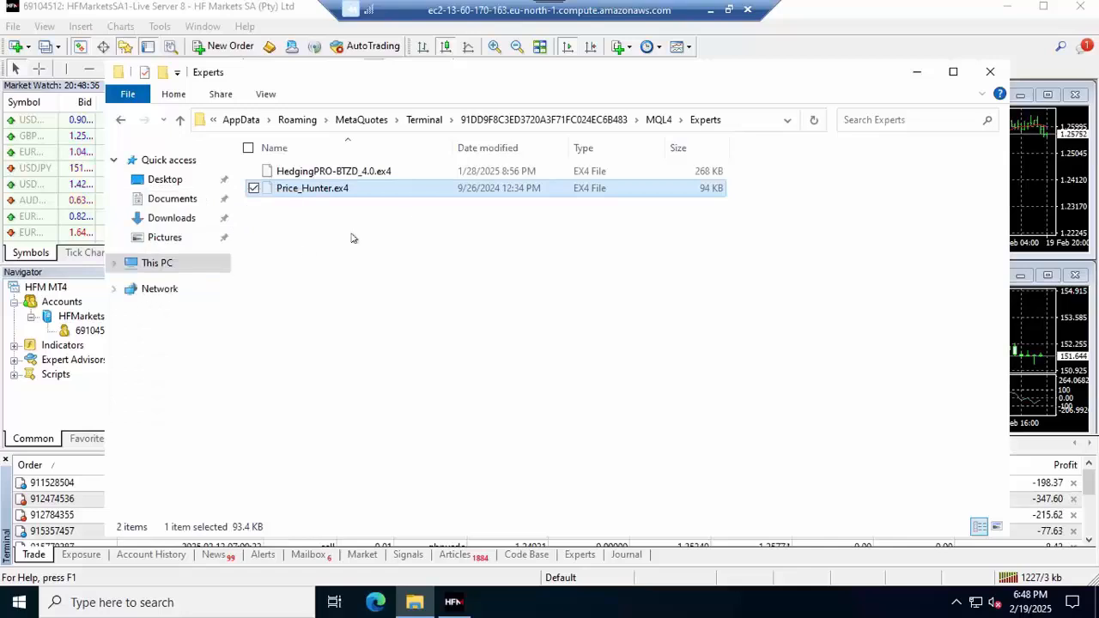
left_click(658, 120)
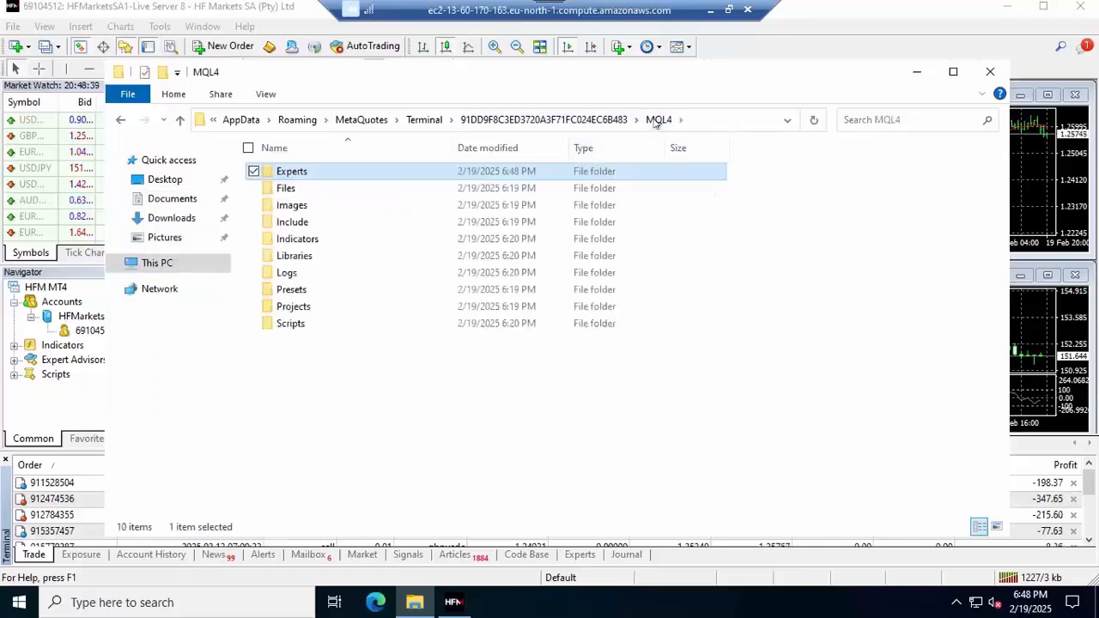
double_click(312, 240)
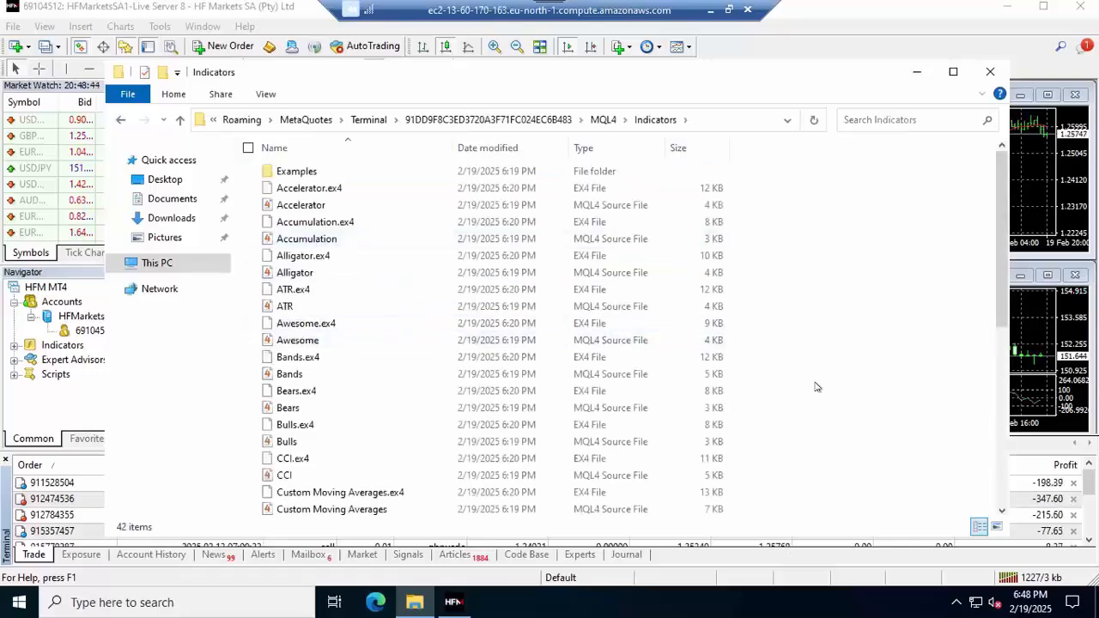
key("ctrl+v")
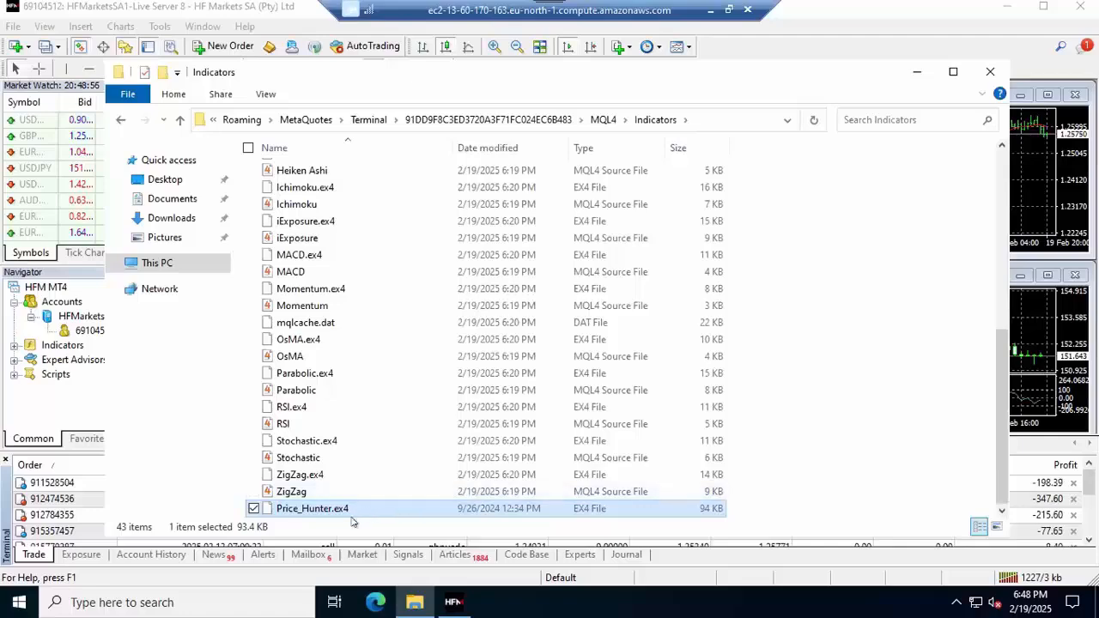
left_click(990, 72)
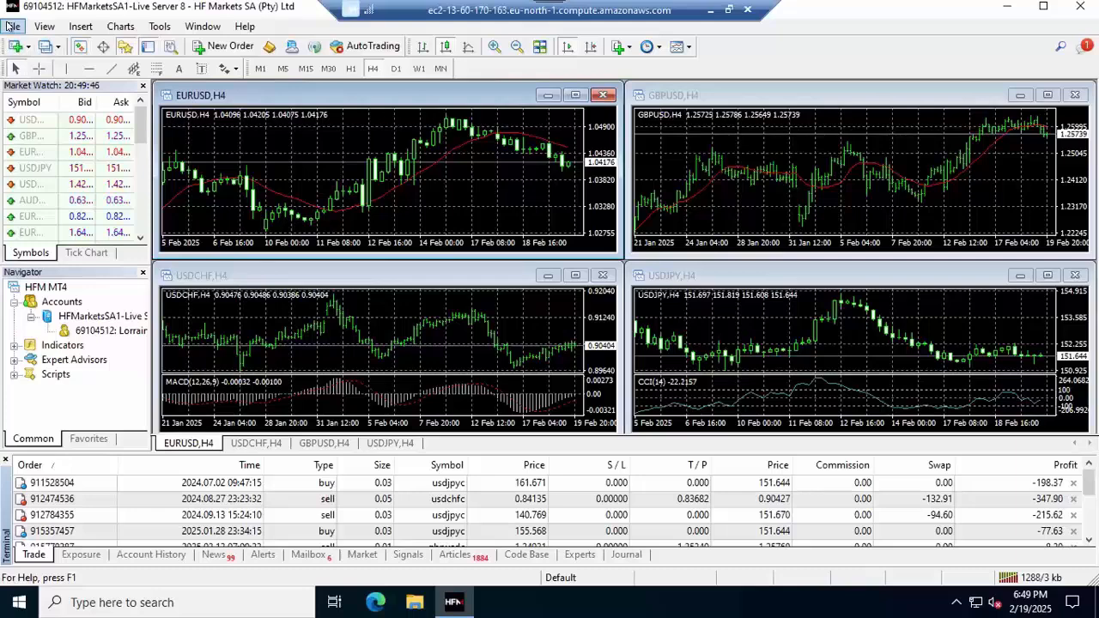
Reopen the MT4 terminal's data folder and go to MQL4 > Presets
left_click(12, 27)
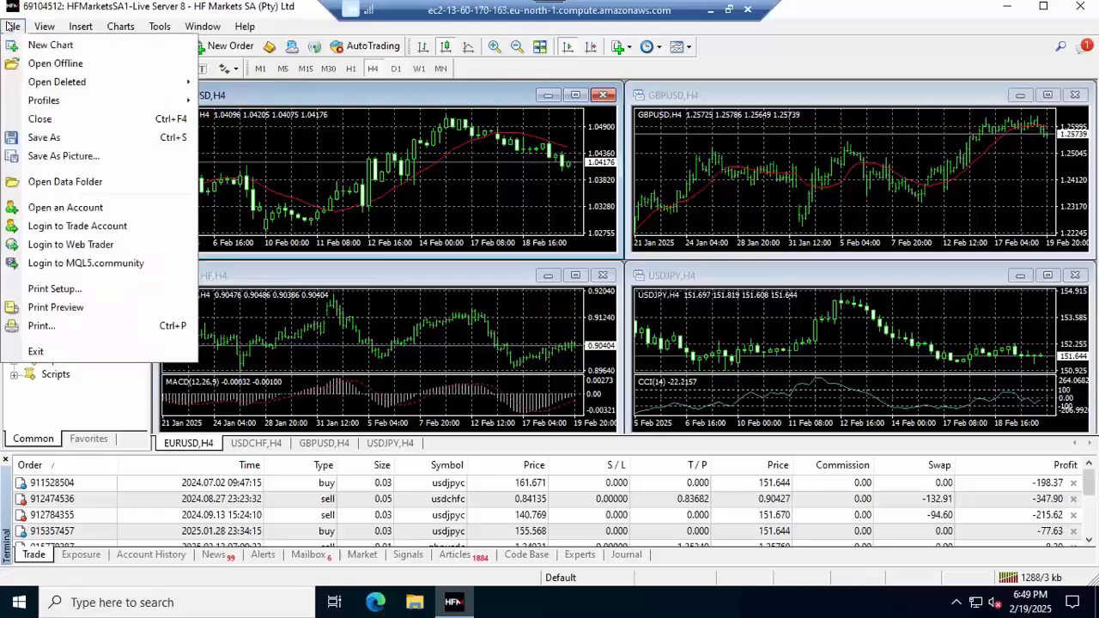
left_click(72, 183)
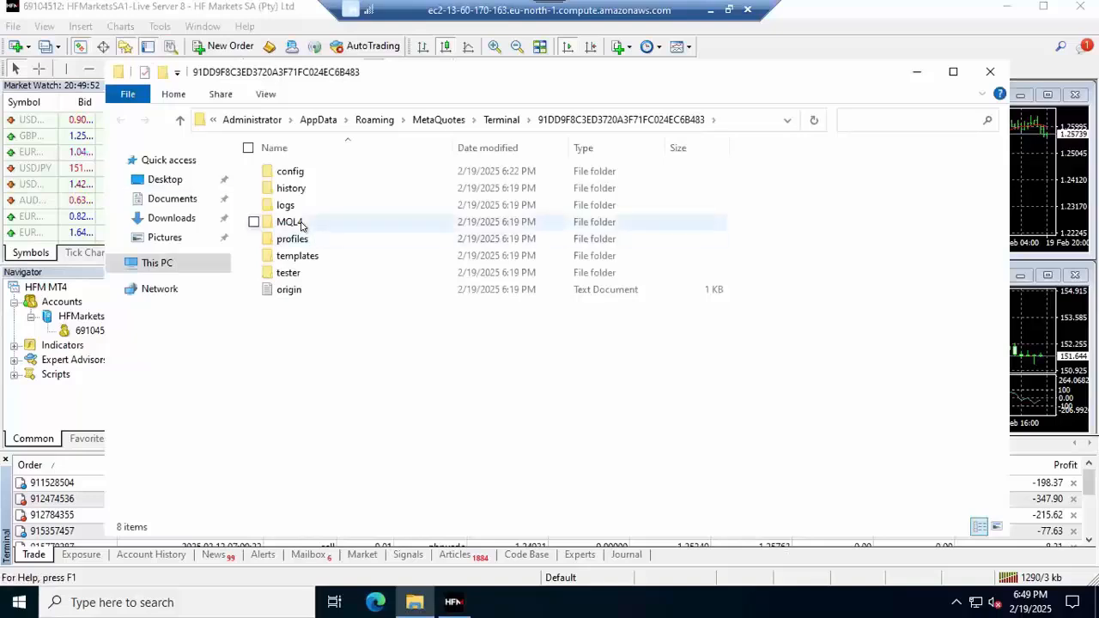
double_click(290, 222)
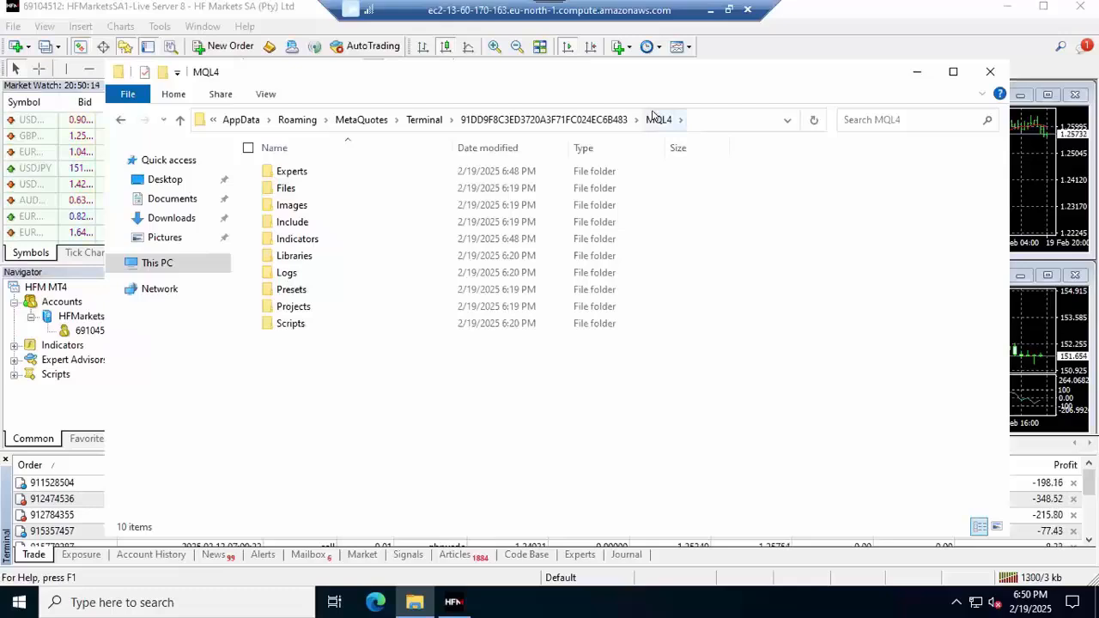
left_click(584, 119)
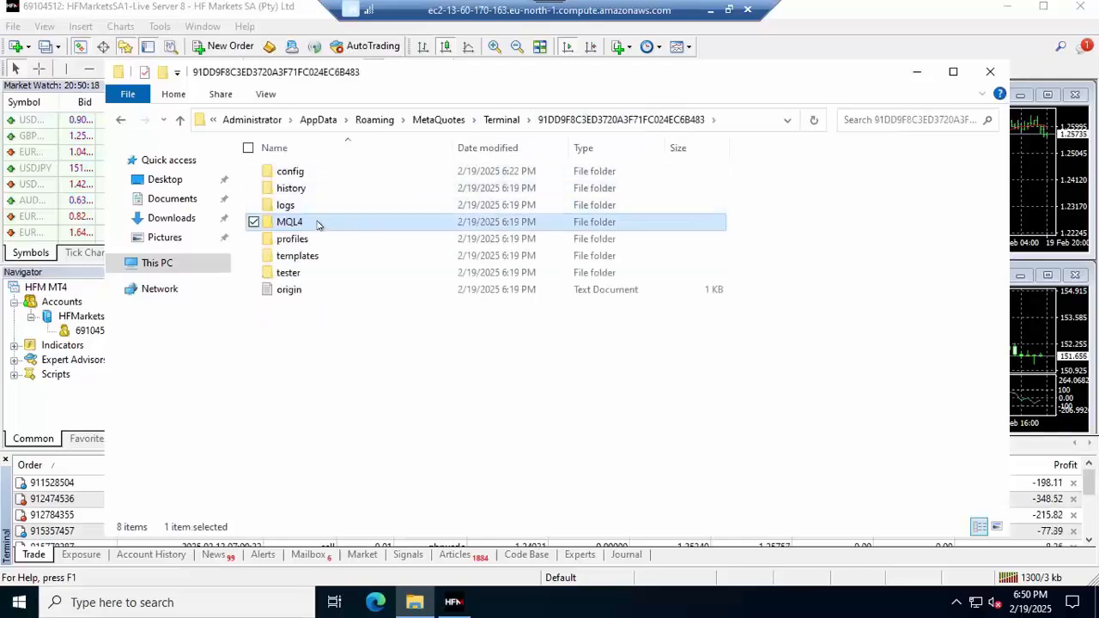
double_click(289, 222)
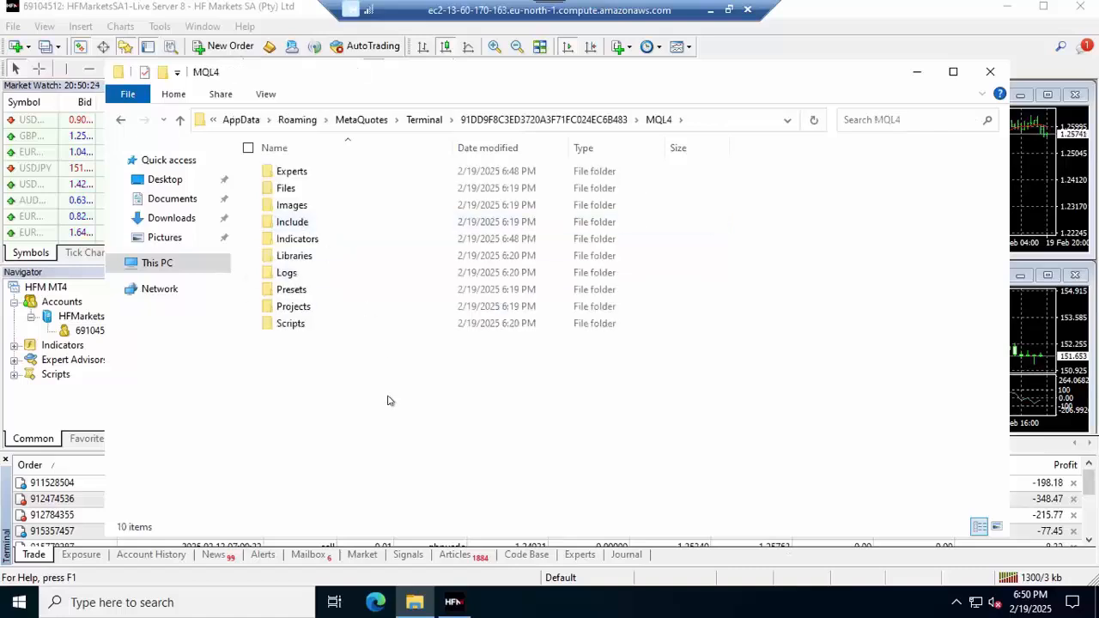
double_click(292, 289)
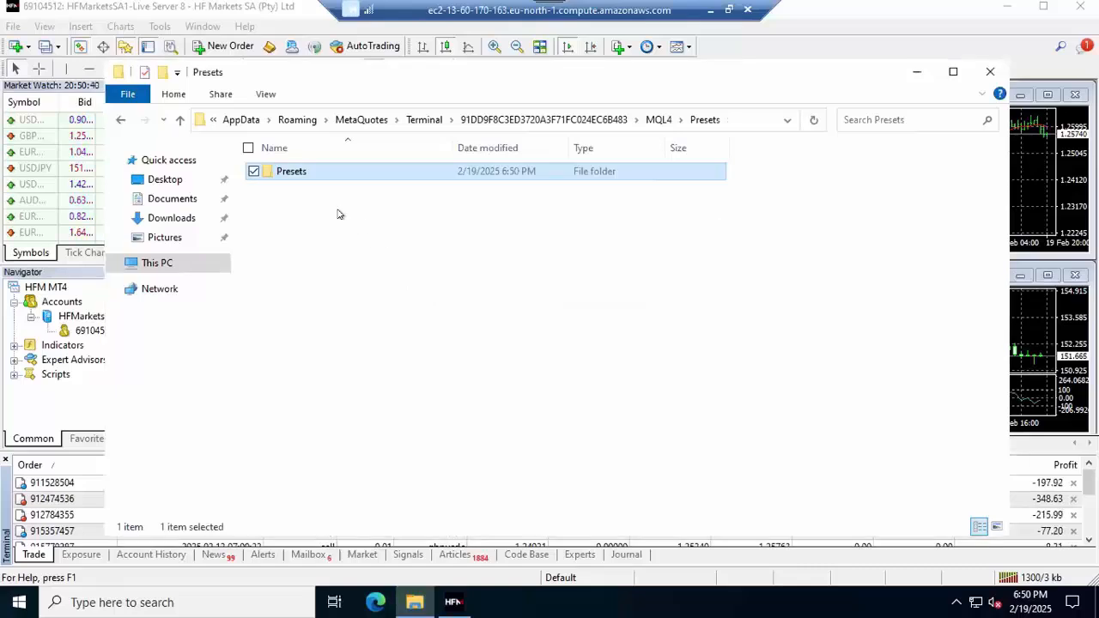
Move the three .set files from the nested Presets subfolder up into the main MQL4 Presets folder
double_click(306, 175)
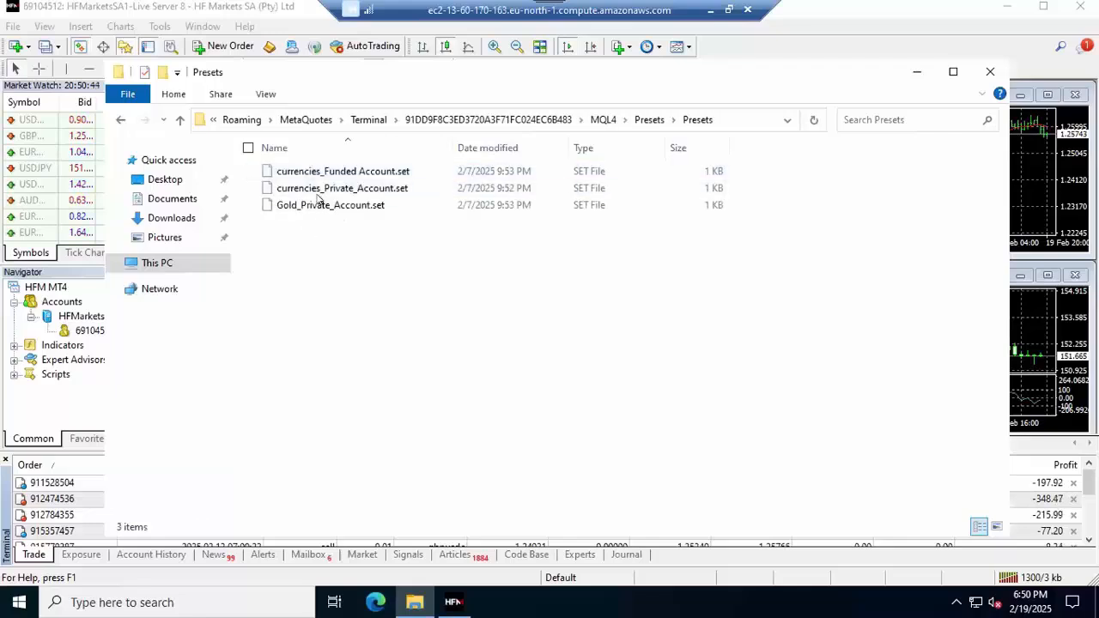
left_click_drag(322, 257, 325, 168)
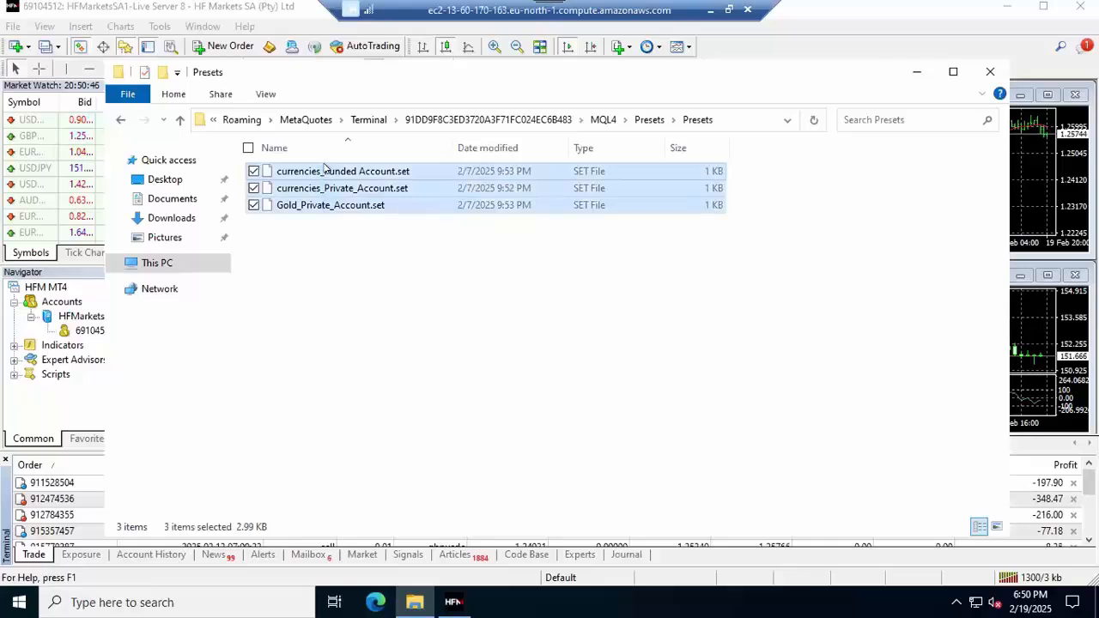
right_click(324, 168)
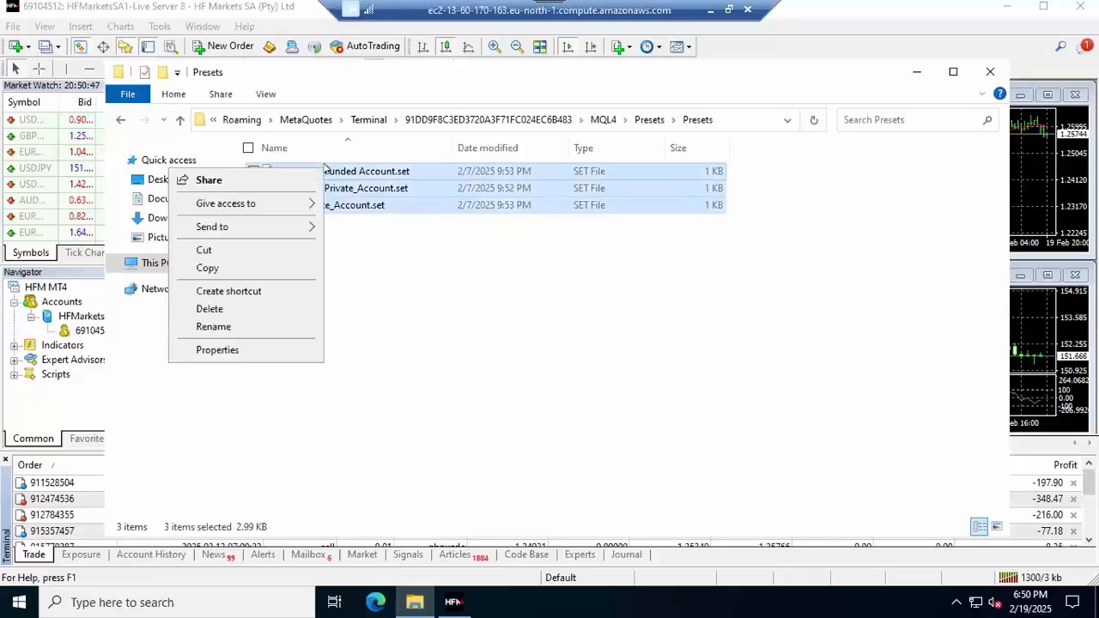
left_click(215, 251)
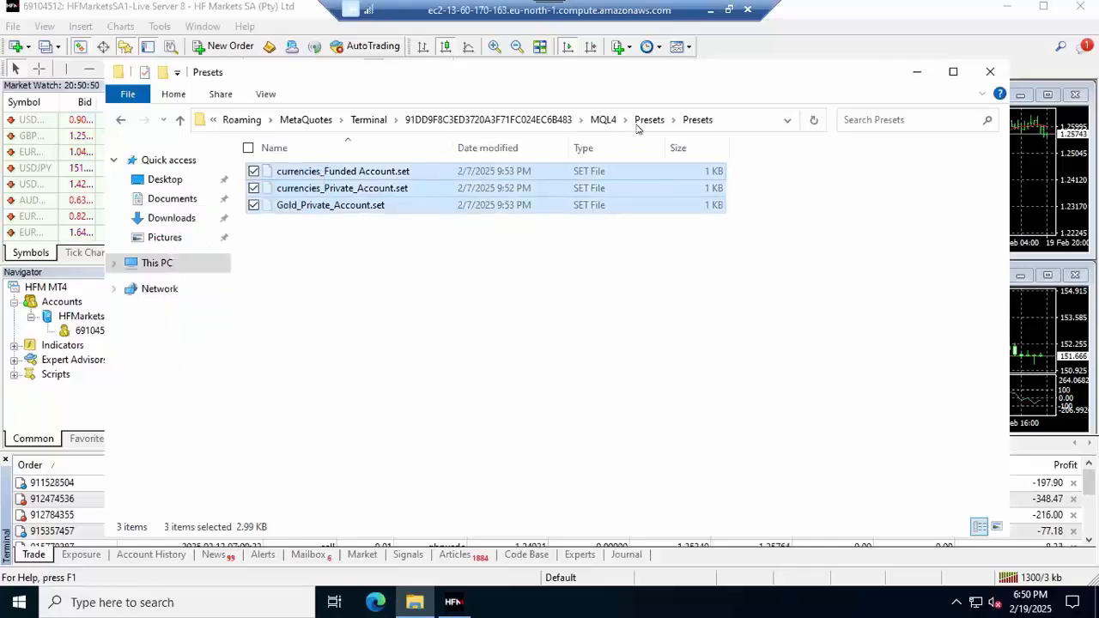
left_click(646, 119)
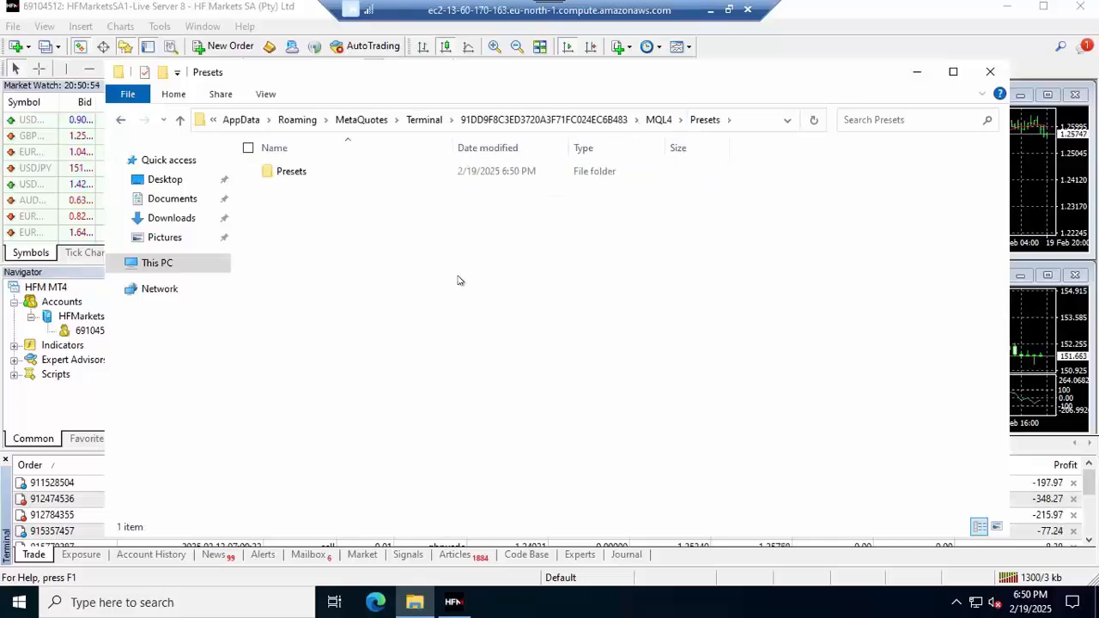
key("ctrl+v")
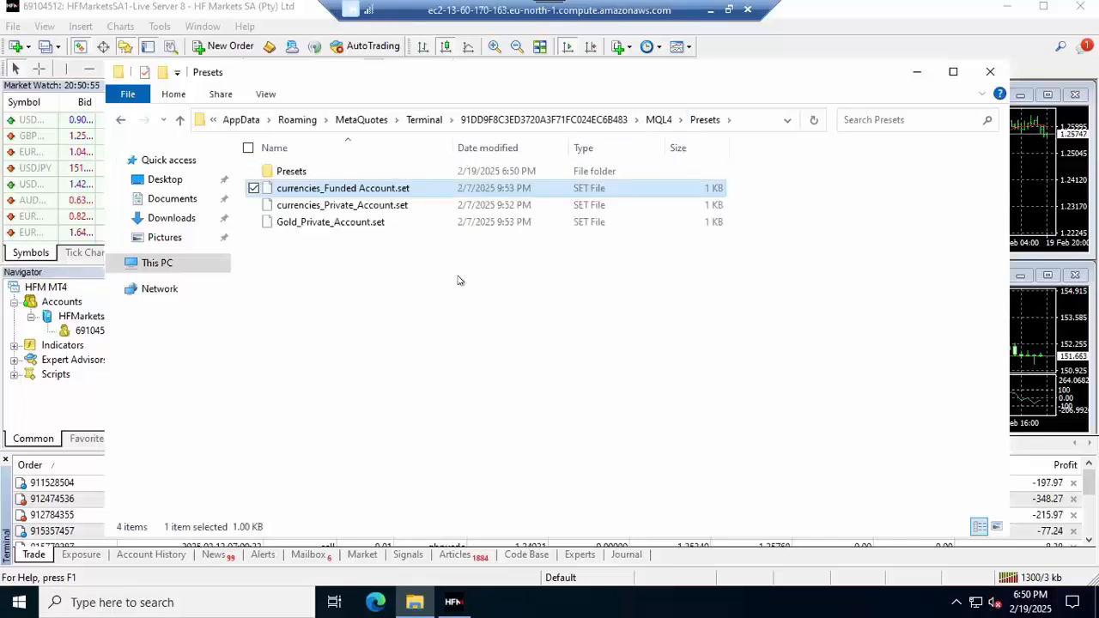
Delete the emptied nested Presets subfolder and reopen the MQL4 Presets folder to check its files
left_click(303, 170)
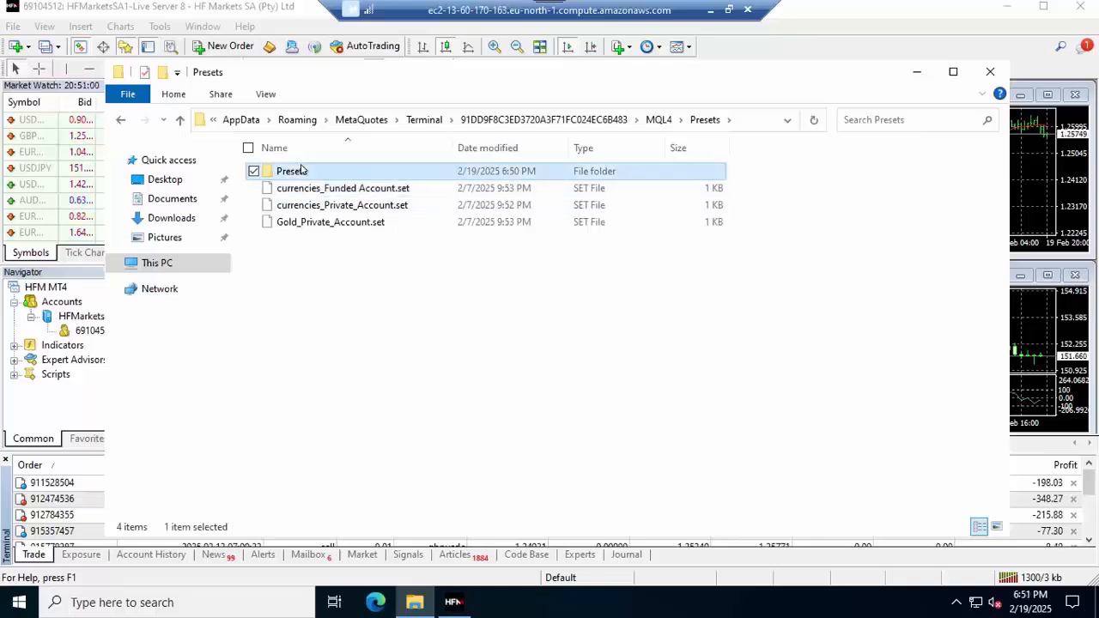
right_click(302, 170)
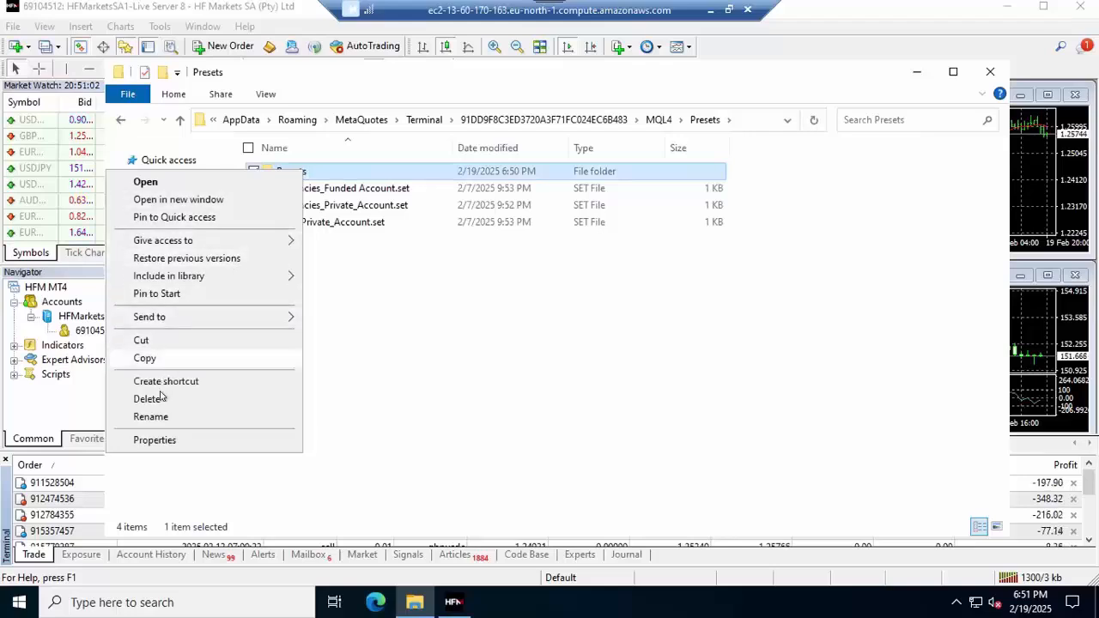
left_click(149, 398)
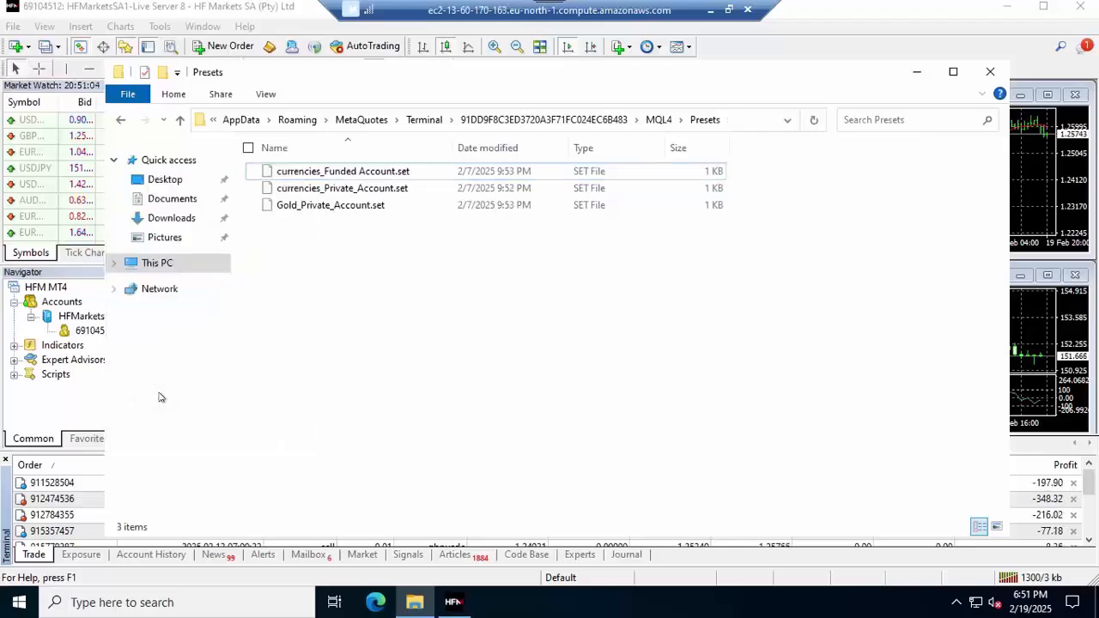
left_click(659, 120)
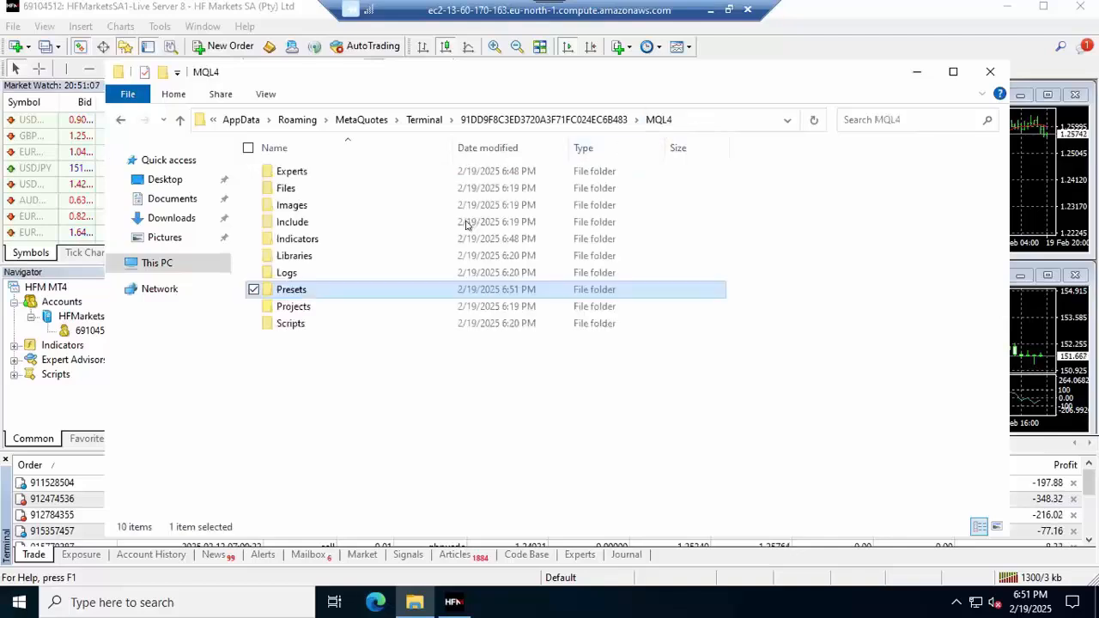
double_click(312, 291)
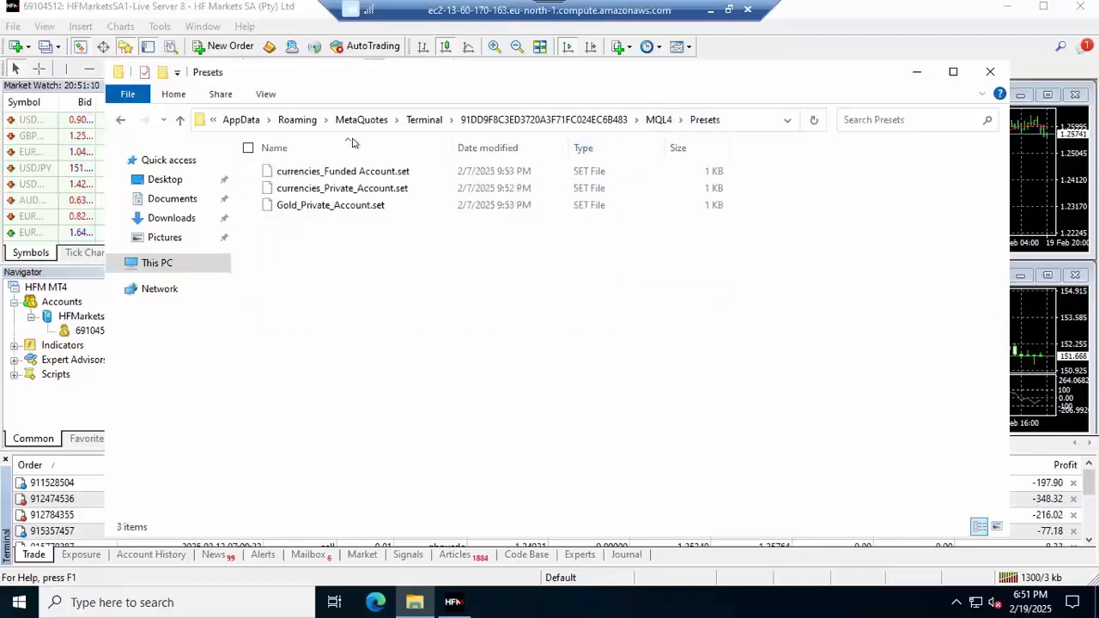